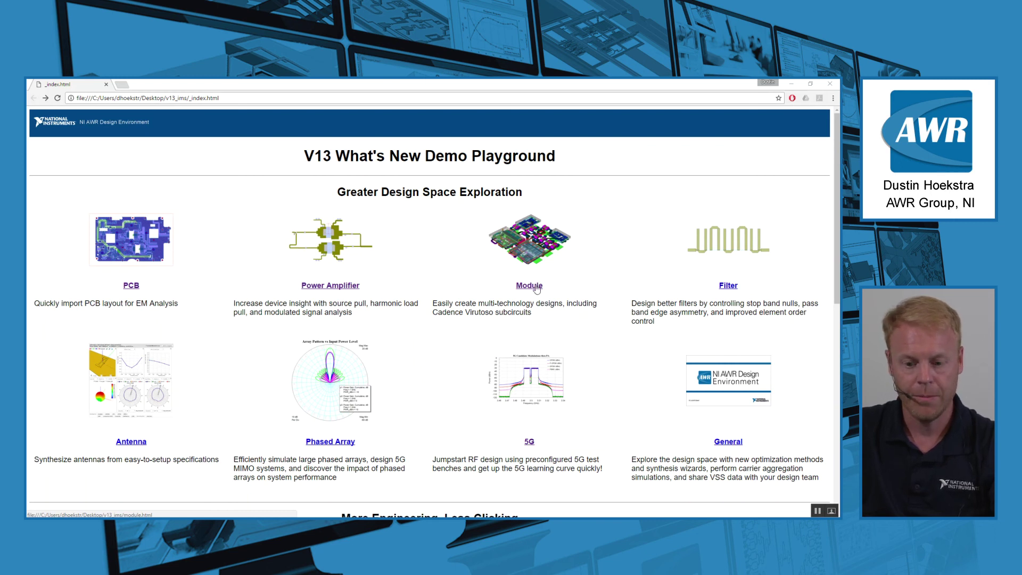
Go to the Module demo page from the V13 What's New Demo Playground index.
{"action": "left_click", "coordinate": [536, 287]}
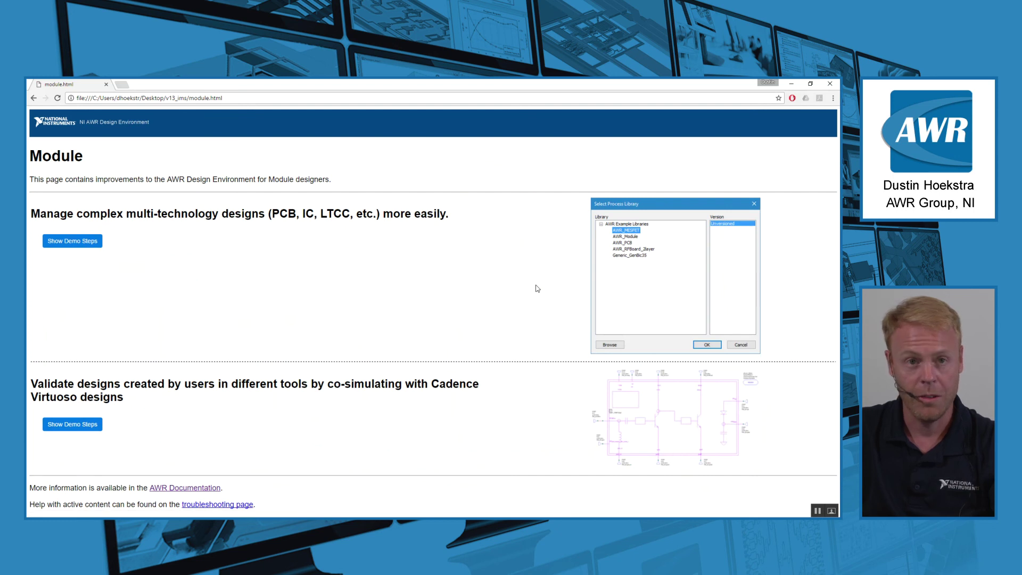
Show the multi-technology demo steps and launch the Module_Multiple_Technologies project in AWR.
{"action": "left_click", "coordinate": [83, 242]}
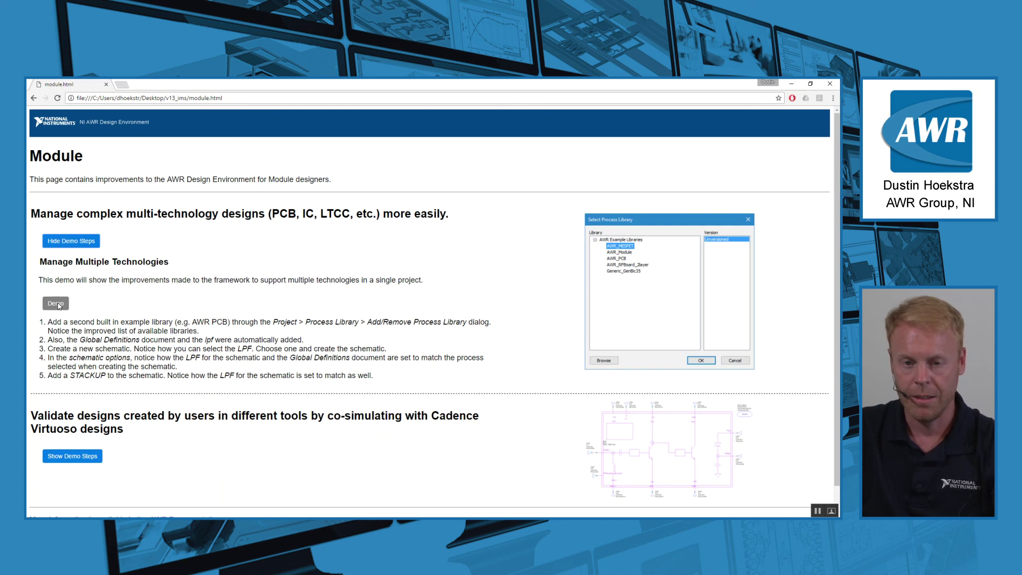
{"action": "left_click", "coordinate": [59, 305]}
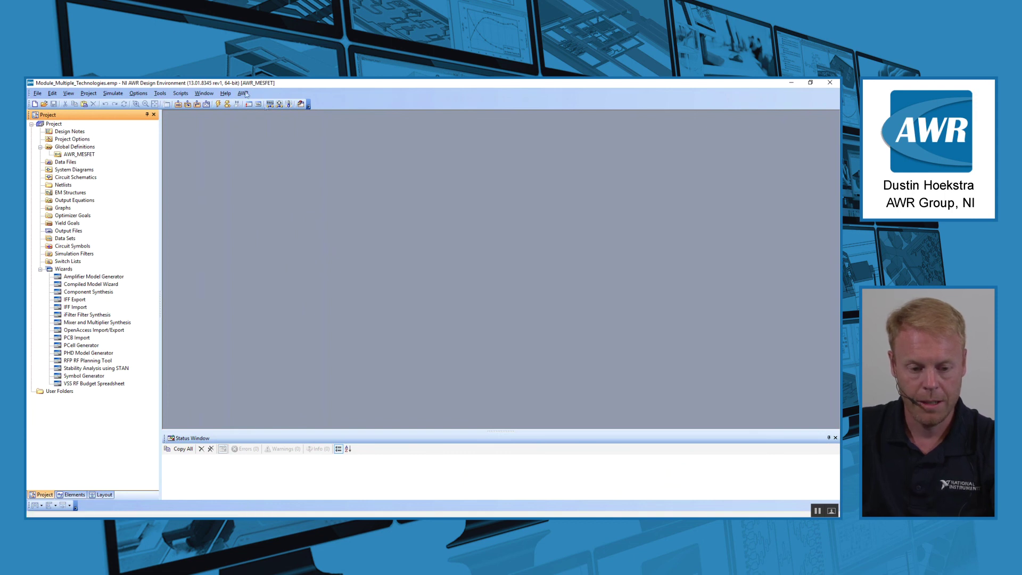
Open the AWR_MESFET global definitions and inspect its drawing layer options.
{"action": "double_click", "coordinate": [74, 153]}
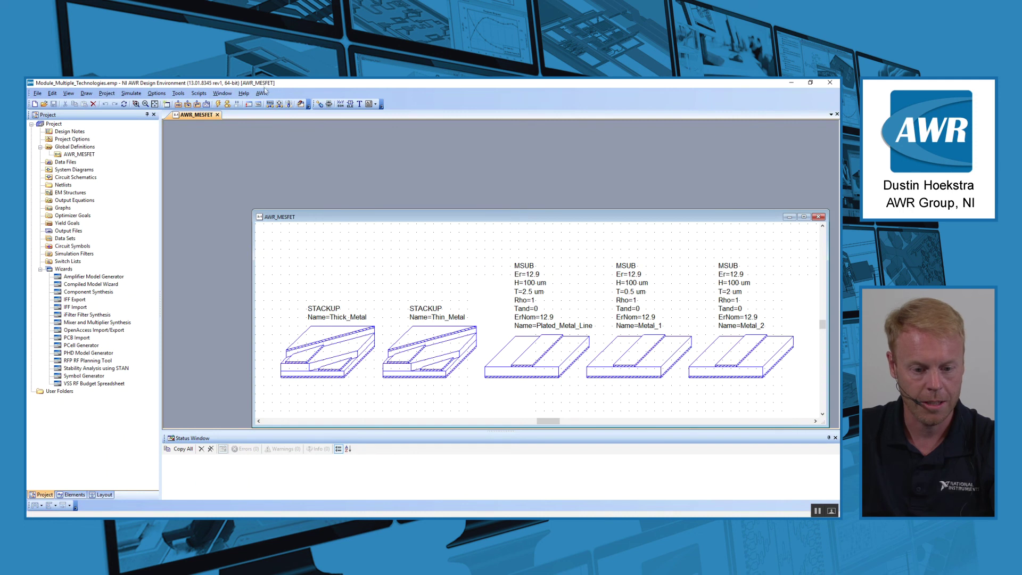
{"action": "left_click_drag", "start_coordinate": [373, 220], "coordinate": [324, 177]}
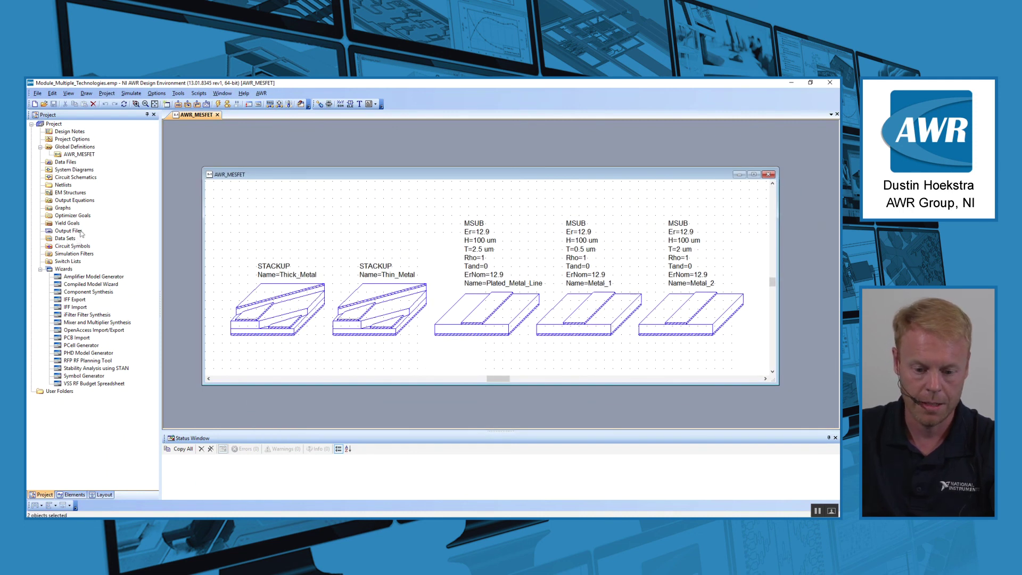
{"action": "left_click", "coordinate": [102, 495]}
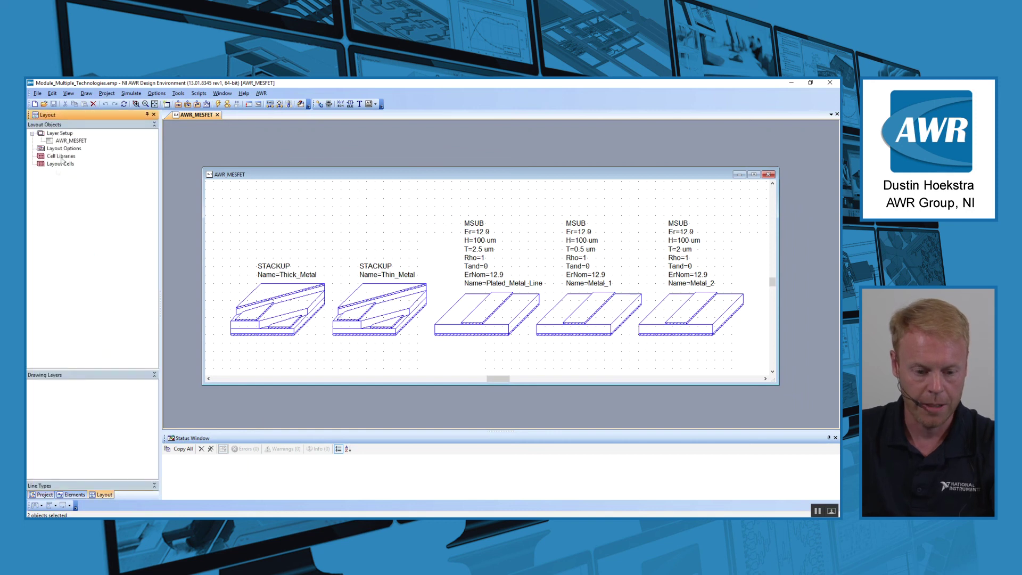
{"action": "double_click", "coordinate": [68, 141]}
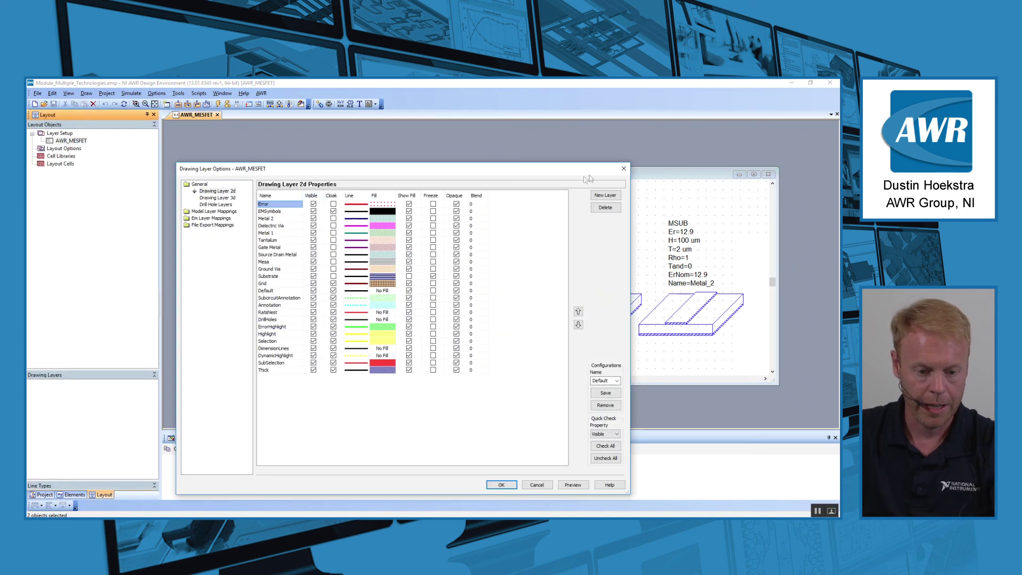
{"action": "left_click", "coordinate": [624, 170]}
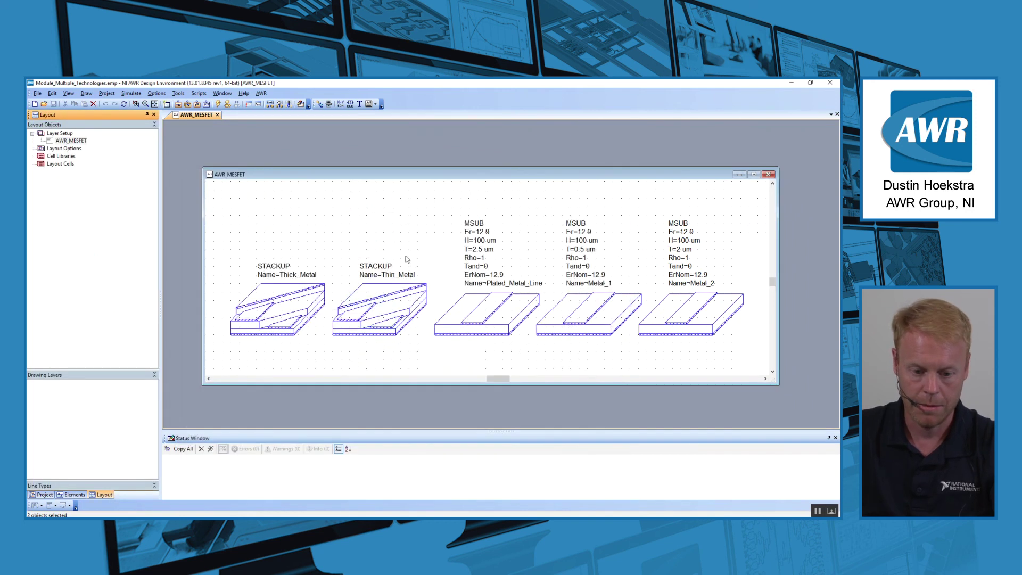
Expand Libraries > AWR_MESFET in the Elements browser to list its components.
{"action": "left_click", "coordinate": [72, 495]}
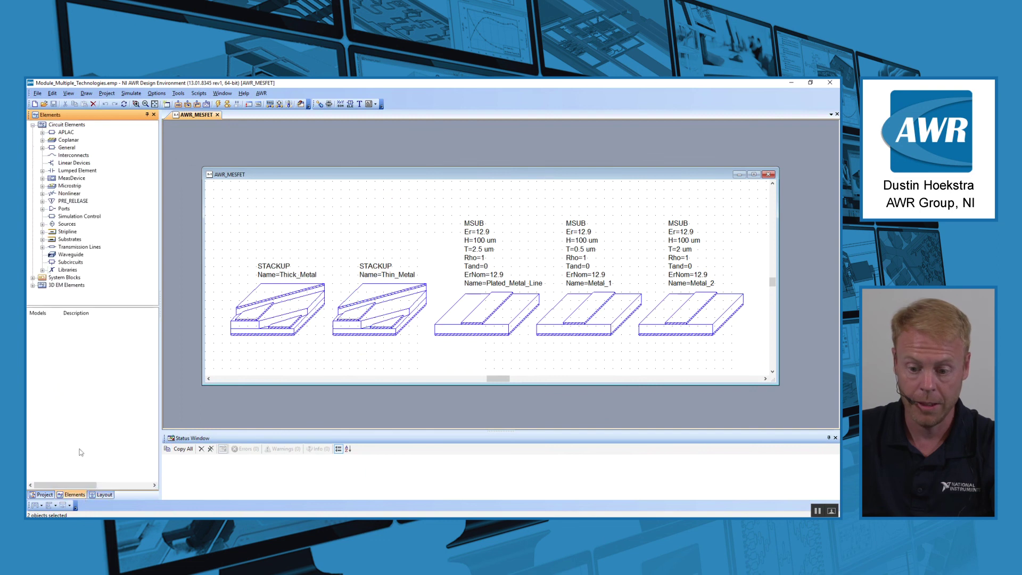
{"action": "left_click", "coordinate": [42, 270]}
{"action": "left_click", "coordinate": [52, 286]}
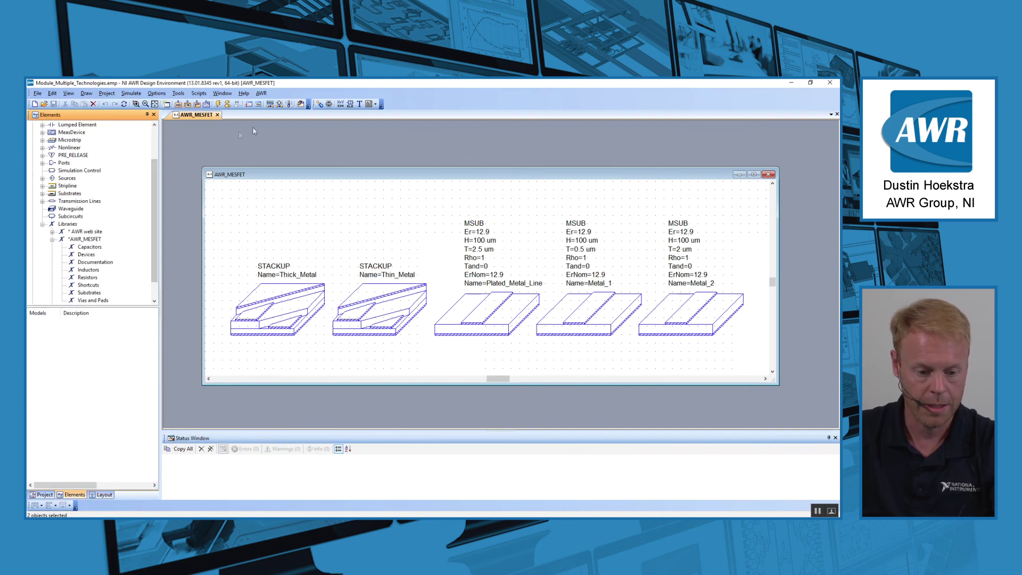
Open the project's Process Library Add/Remove list to add another library.
{"action": "left_click", "coordinate": [101, 94]}
{"action": "mouse_move", "coordinate": [144, 217]}
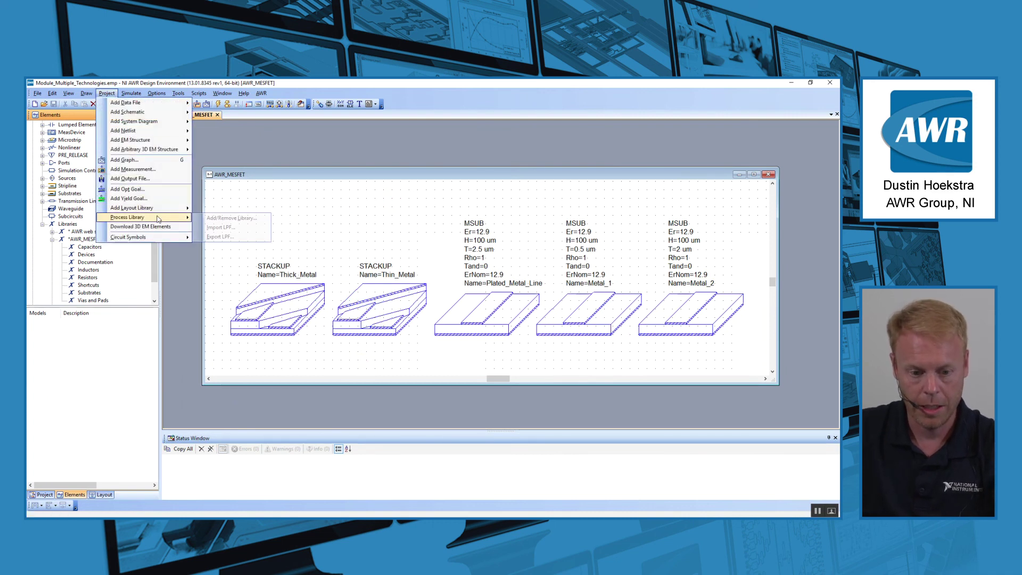
{"action": "left_click", "coordinate": [223, 219]}
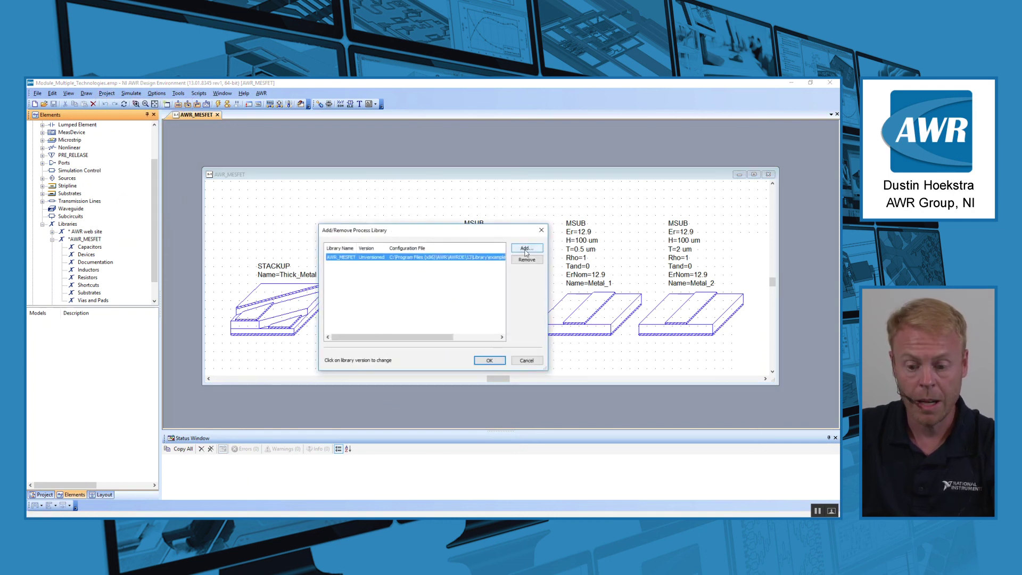
{"action": "left_click", "coordinate": [526, 249]}
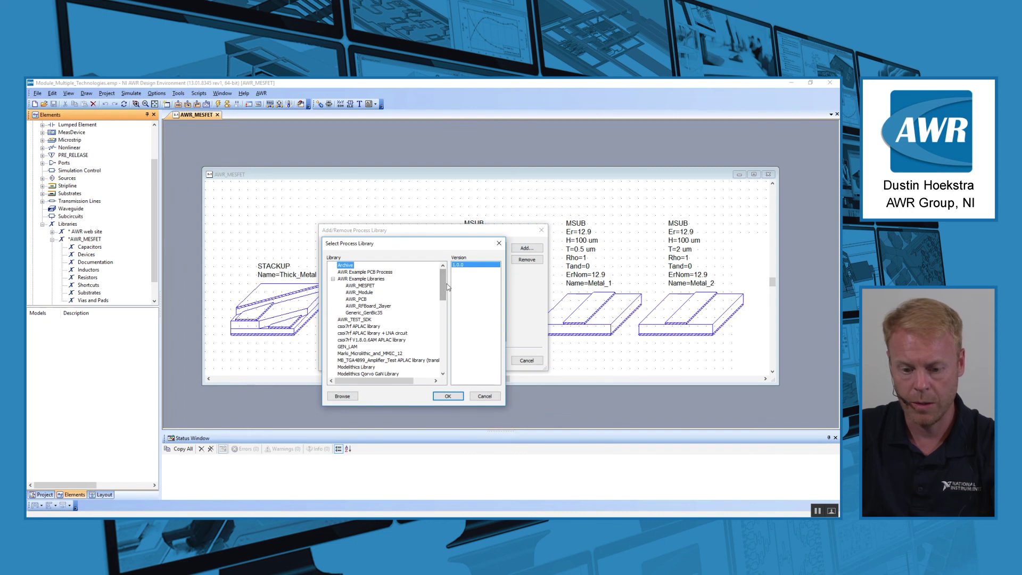
Select AWR_Module from the available libraries and apply it alongside AWR_MESFET.
{"action": "left_click_drag", "start_coordinate": [369, 270], "coordinate": [371, 351]}
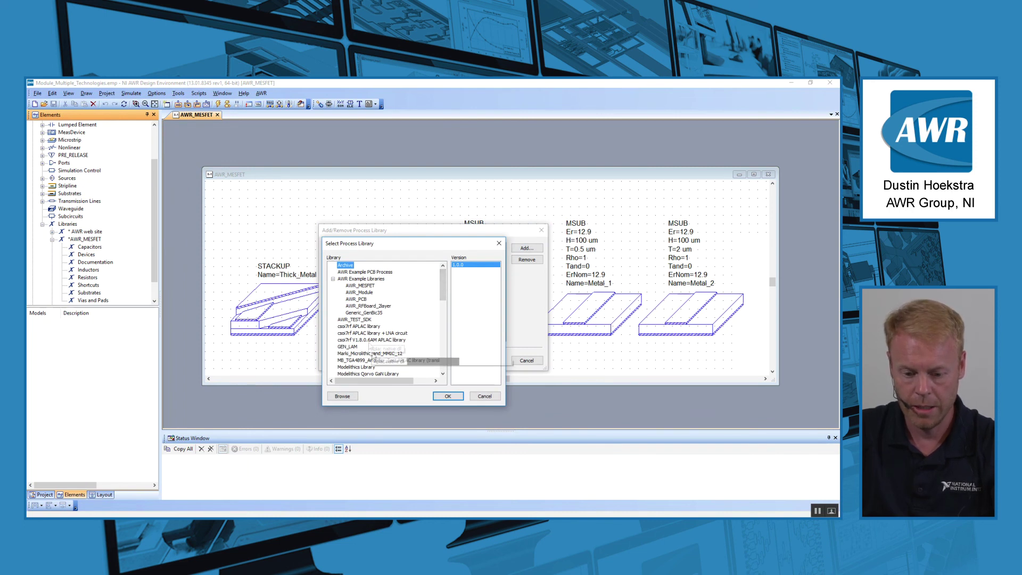
{"action": "left_click", "coordinate": [372, 294]}
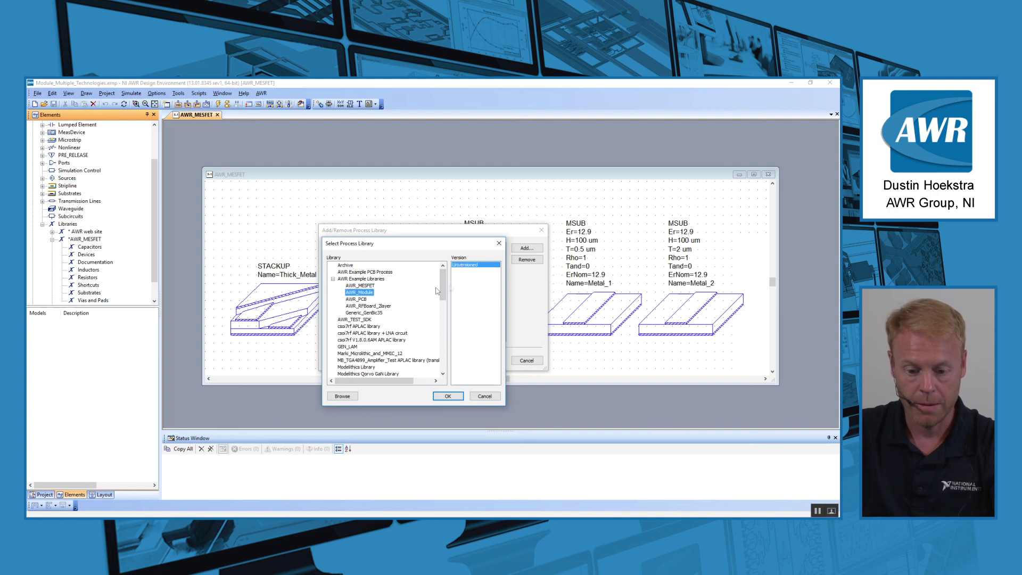
{"action": "left_click", "coordinate": [373, 313]}
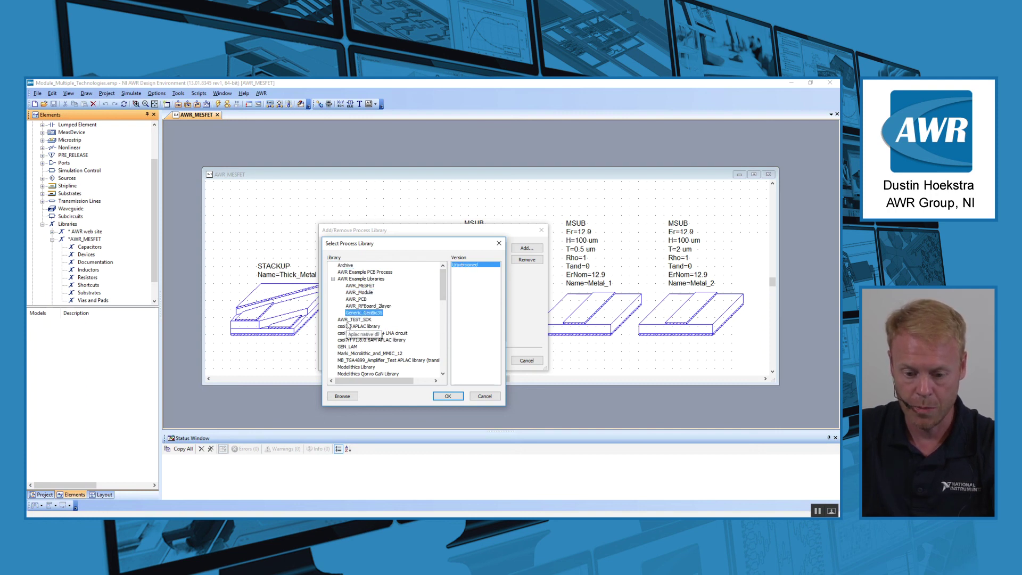
{"action": "left_click", "coordinate": [351, 320]}
{"action": "left_click", "coordinate": [352, 326]}
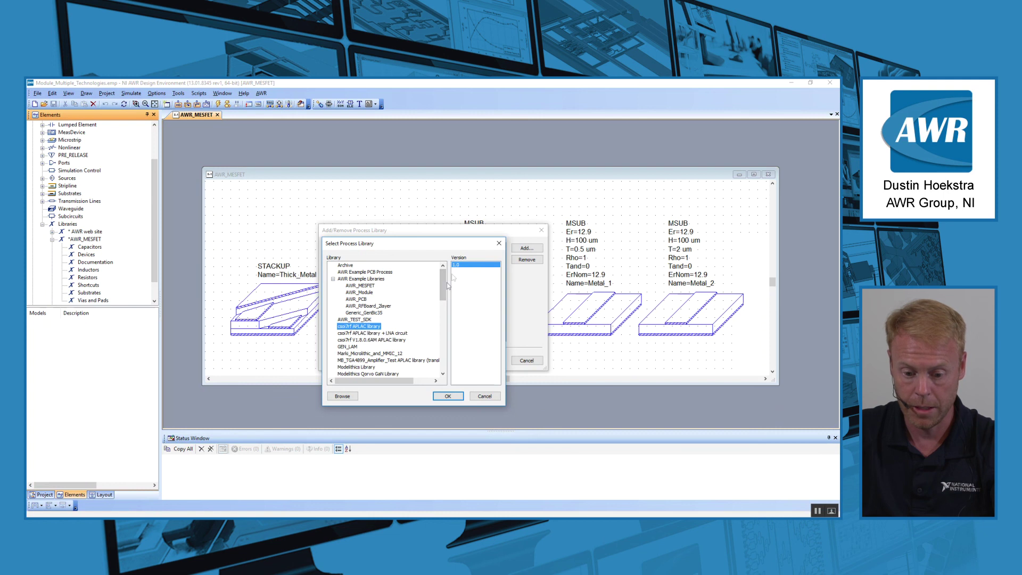
{"action": "left_click", "coordinate": [358, 293]}
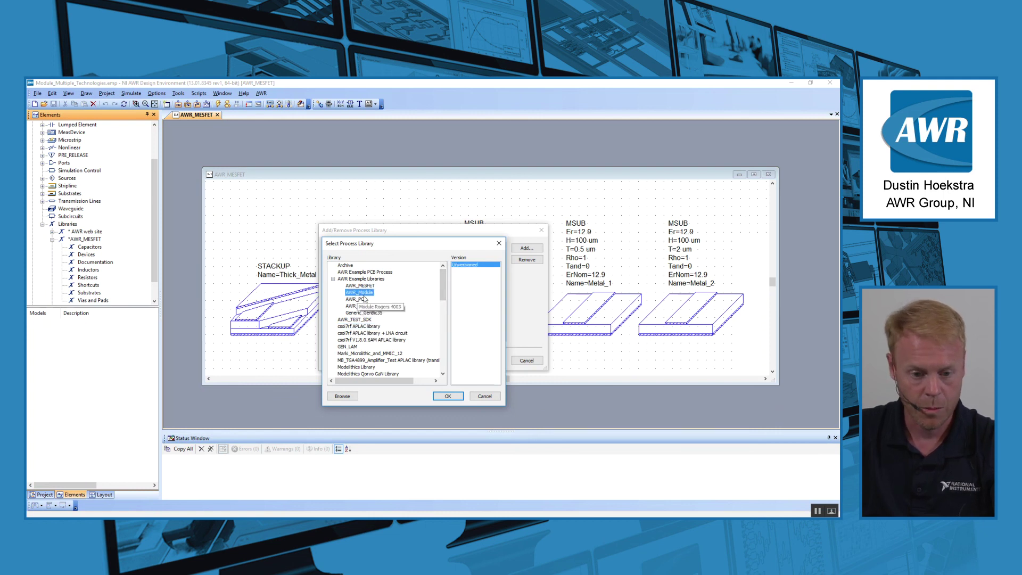
{"action": "left_click", "coordinate": [448, 396]}
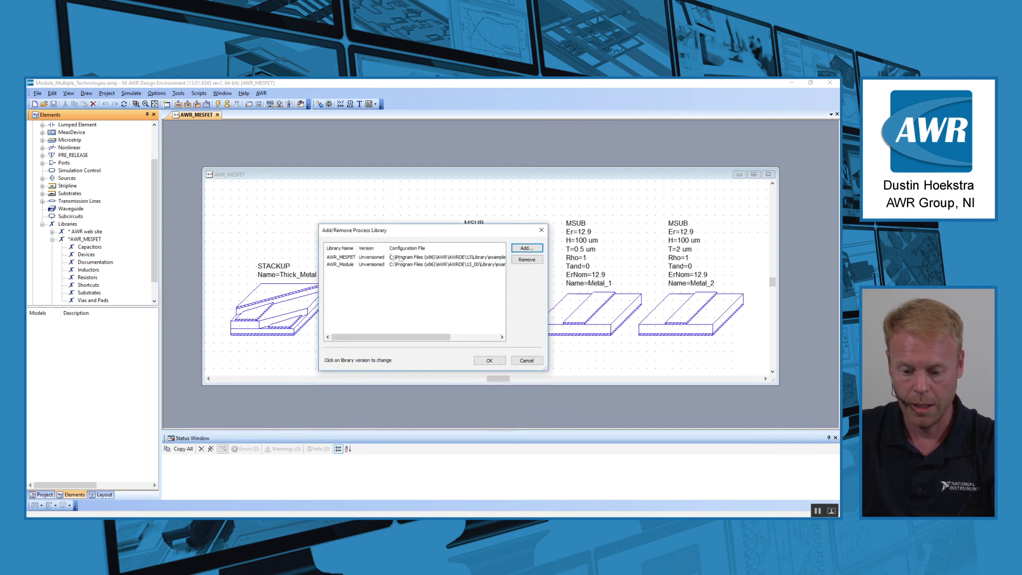
{"action": "left_click", "coordinate": [489, 360]}
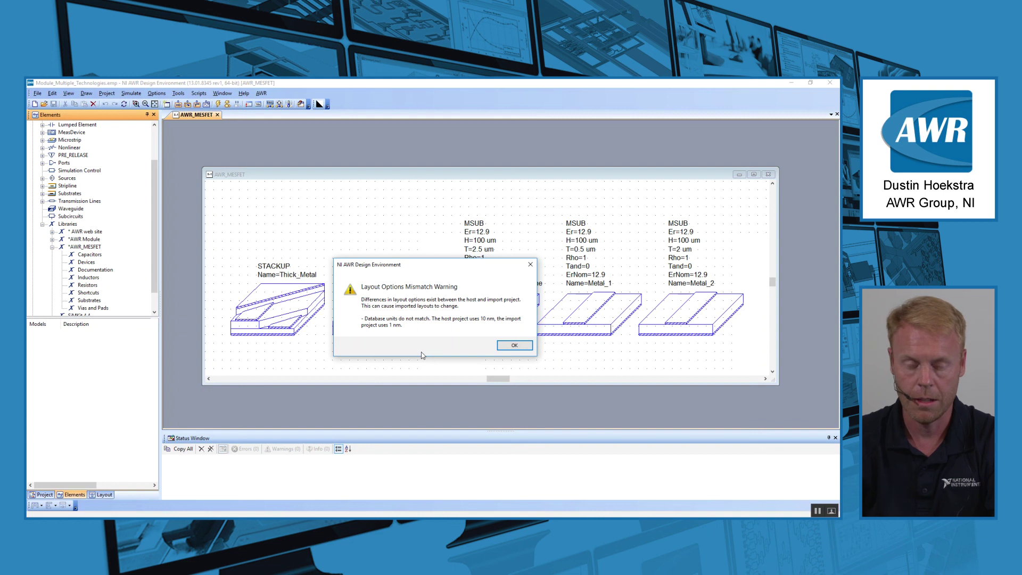
Dismiss the 10 nm vs 1 nm unit warning, then view and close the AWR_Module global definitions.
{"action": "left_click", "coordinate": [512, 346]}
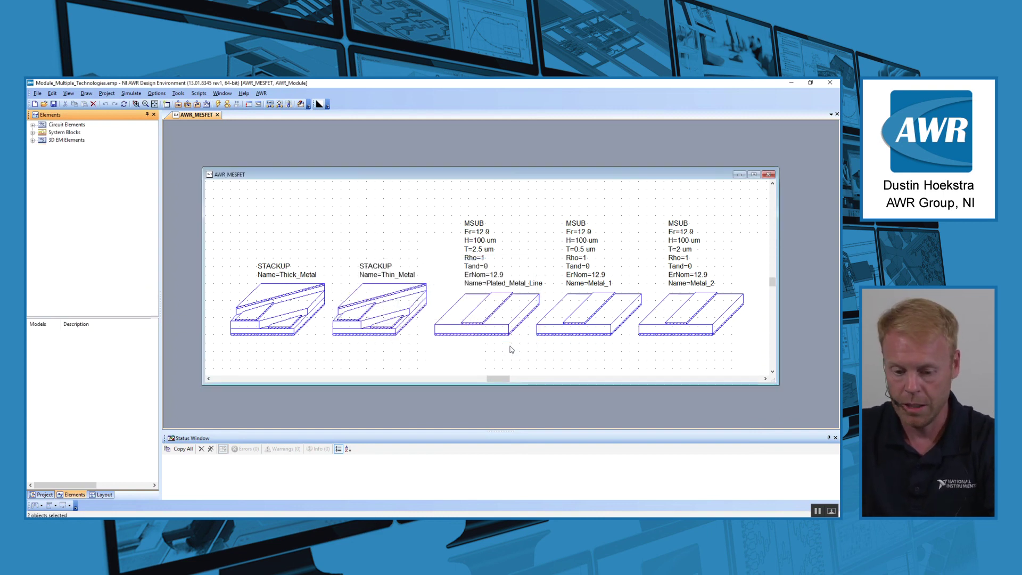
{"action": "left_click", "coordinate": [43, 495]}
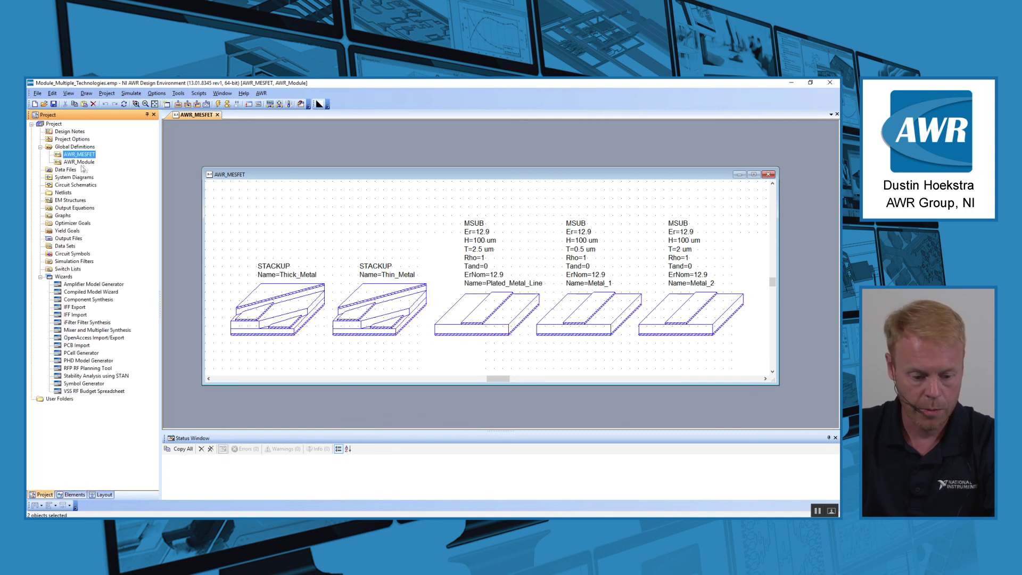
{"action": "double_click", "coordinate": [78, 162]}
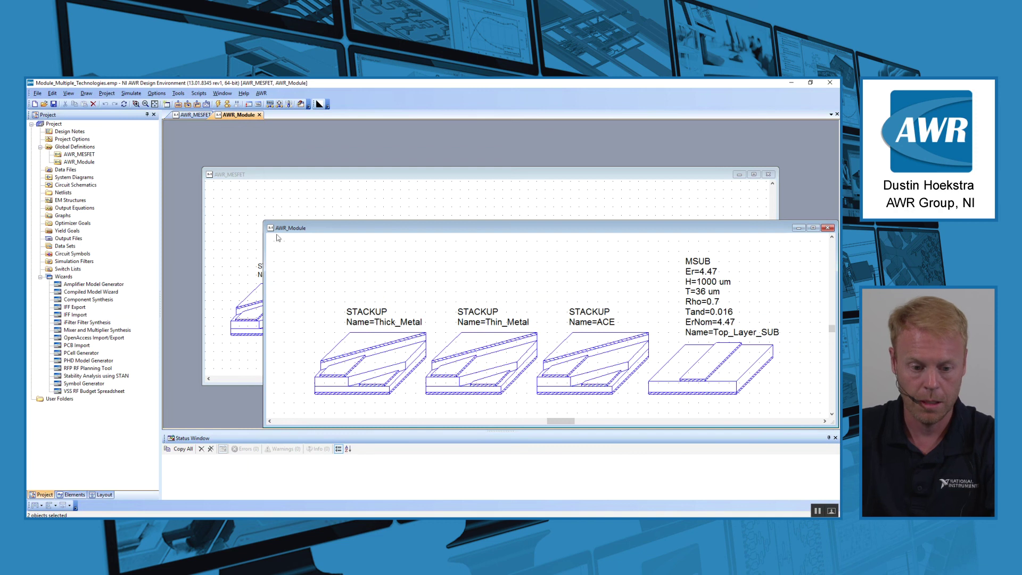
{"action": "double_click", "coordinate": [270, 228]}
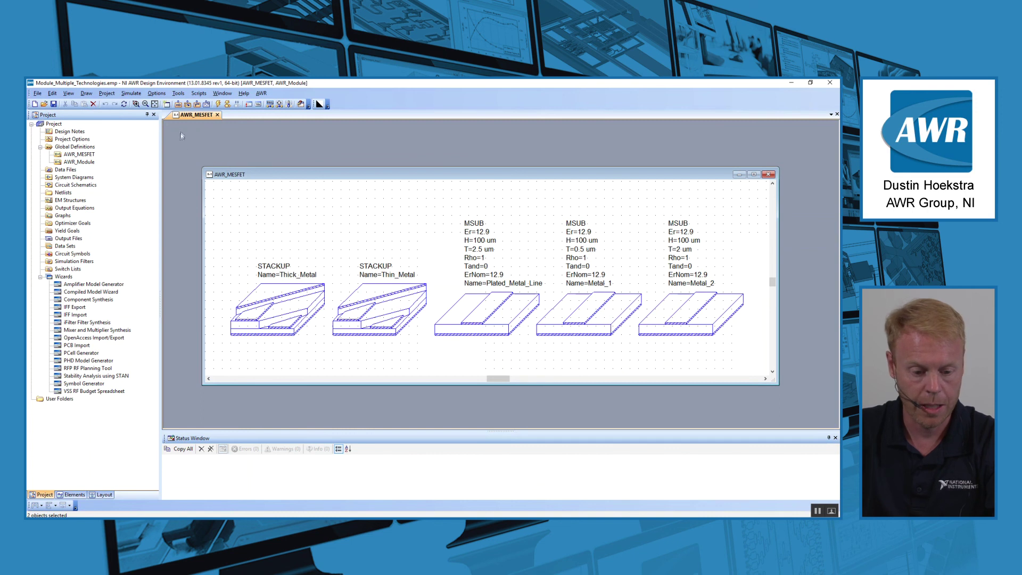
Create a new schematic, Schematic 1, based on the AWR_Module LPF.
{"action": "left_click", "coordinate": [197, 104]}
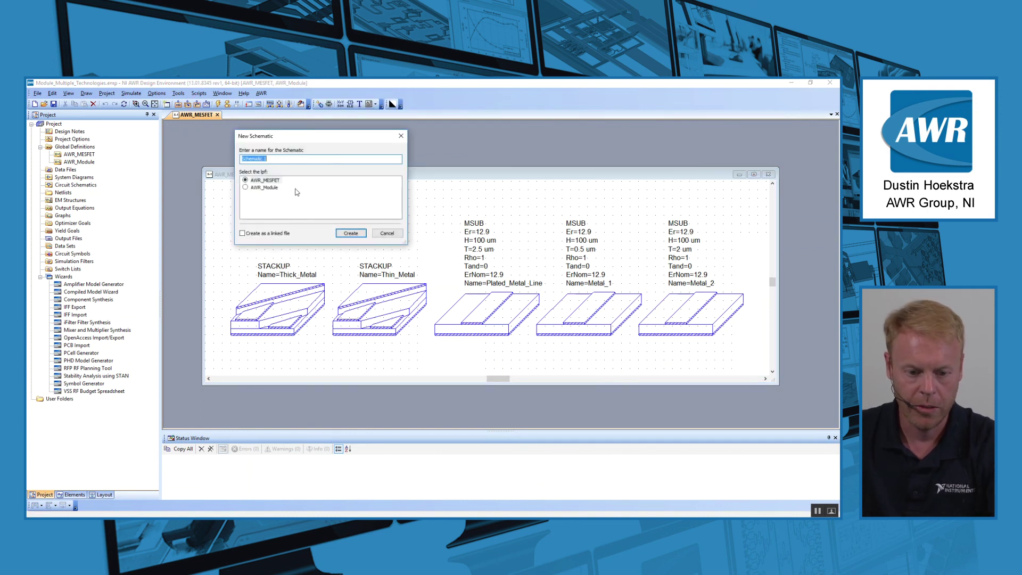
{"action": "left_click", "coordinate": [269, 189]}
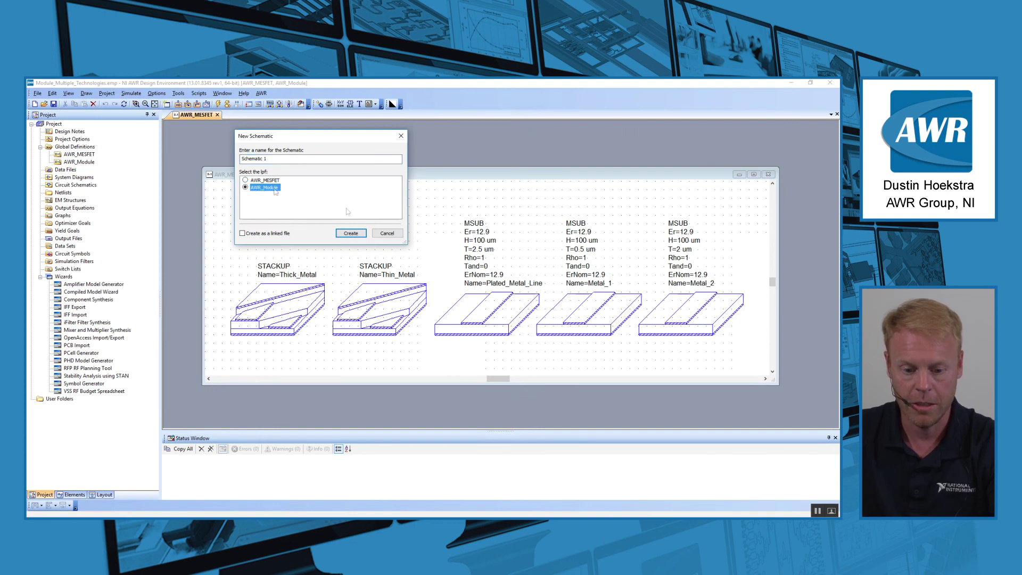
{"action": "left_click", "coordinate": [351, 235]}
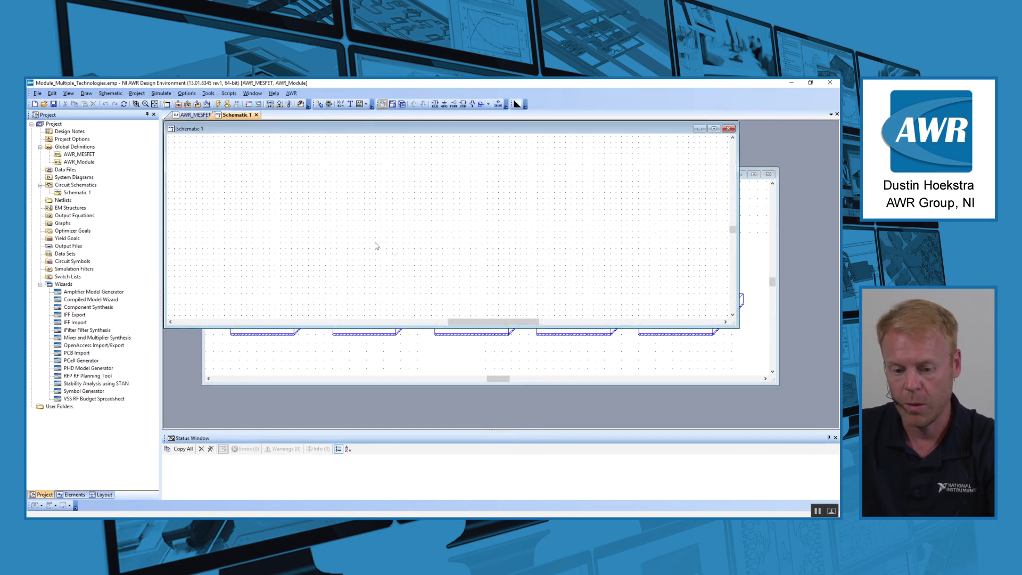
Confirm in Schematic 1's options that its local LPF and global definitions are AWR_Module.
{"action": "right_click", "coordinate": [367, 217]}
{"action": "left_click", "coordinate": [388, 271]}
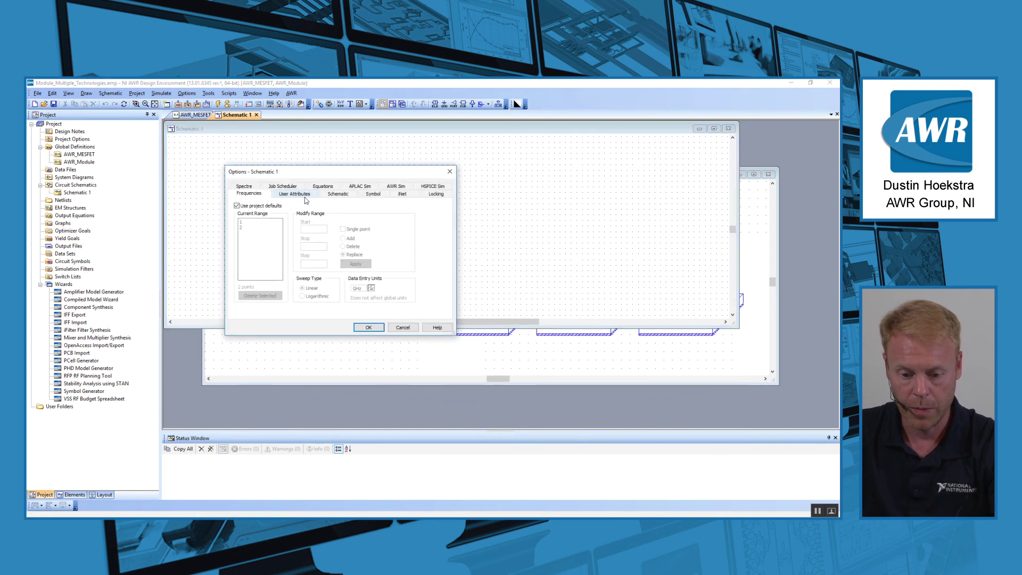
{"action": "left_click", "coordinate": [336, 195]}
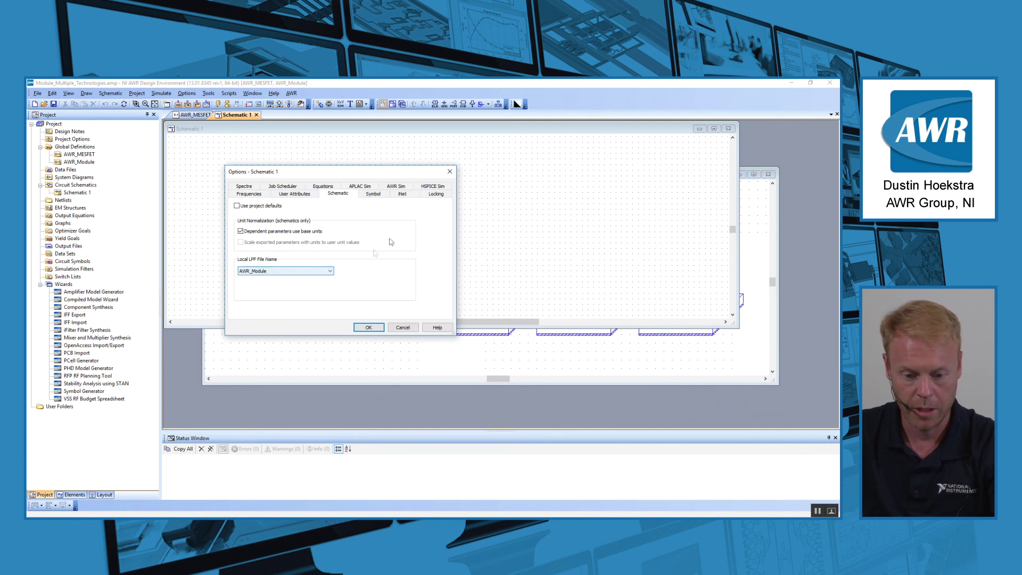
{"action": "left_click", "coordinate": [324, 186]}
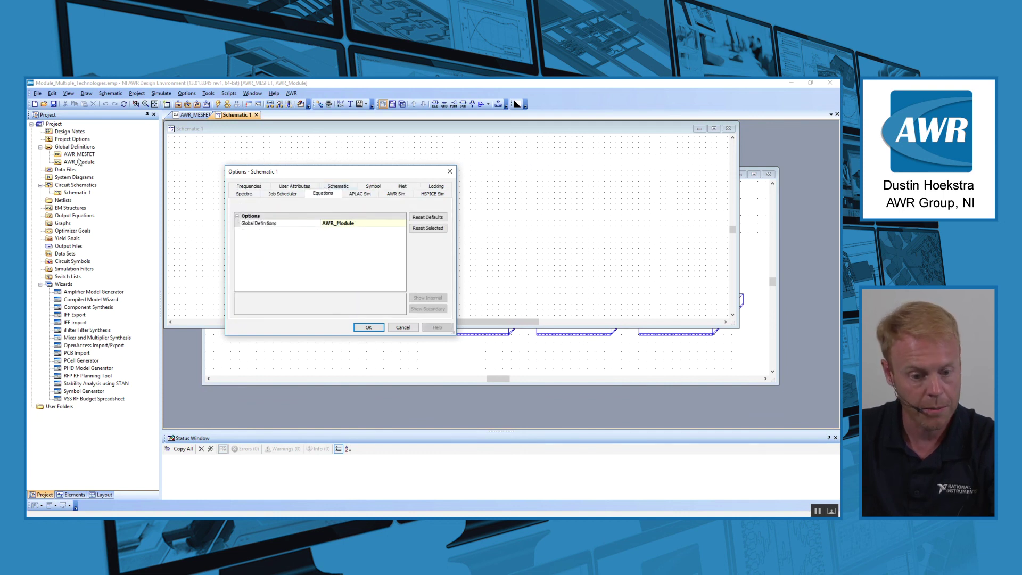
{"action": "left_click", "coordinate": [368, 327]}
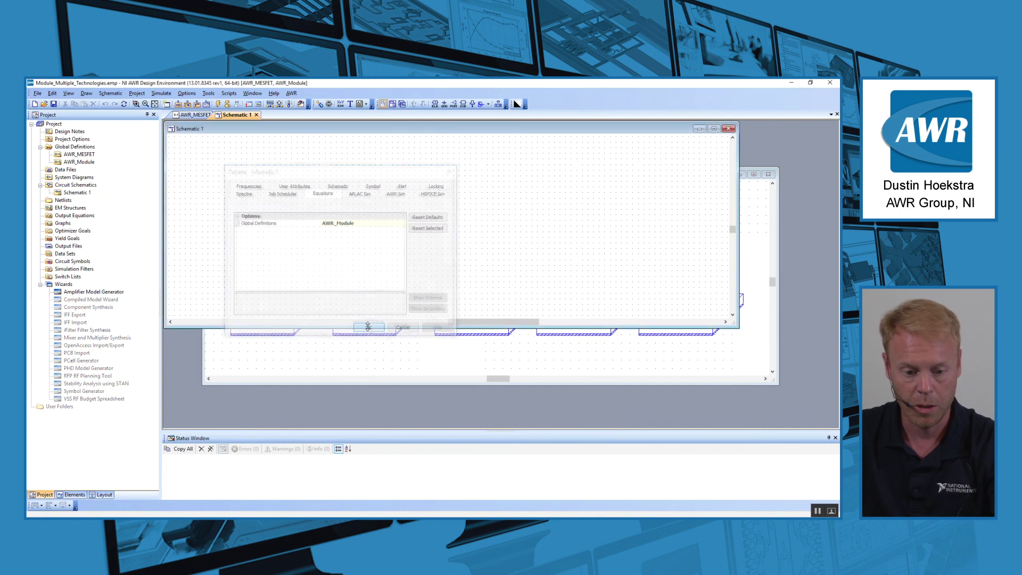
Open the AWR_Module global definitions, then bring Schematic 1 back to the front.
{"action": "double_click", "coordinate": [75, 163]}
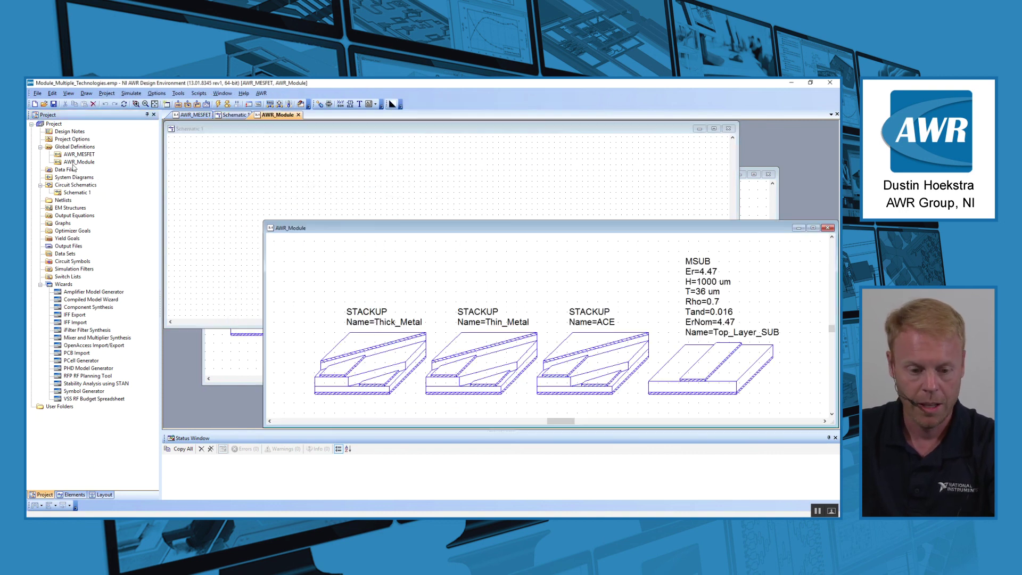
{"action": "left_click_drag", "start_coordinate": [413, 234], "coordinate": [363, 182]}
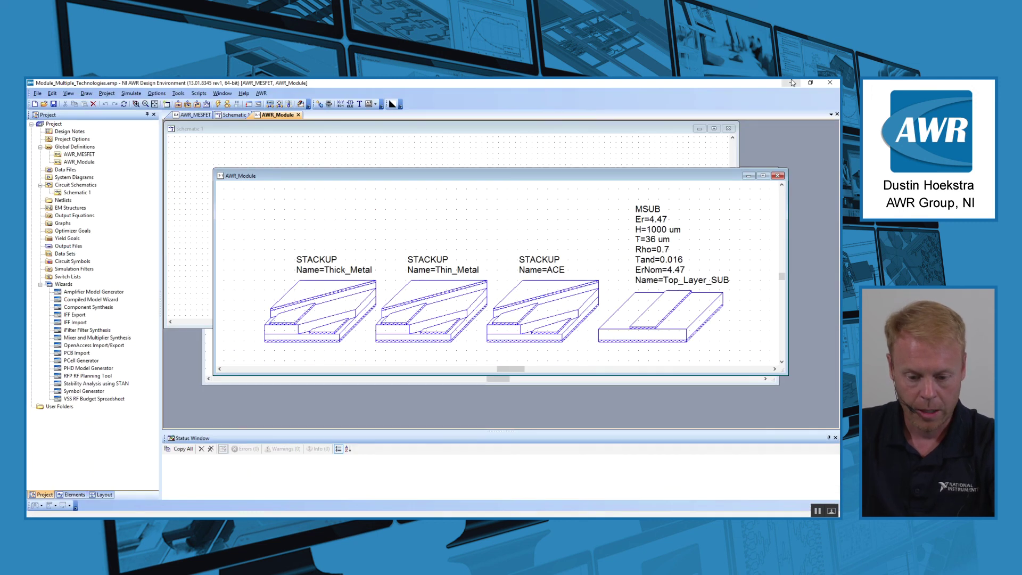
{"action": "left_click", "coordinate": [791, 84]}
{"action": "left_click", "coordinate": [424, 143]}
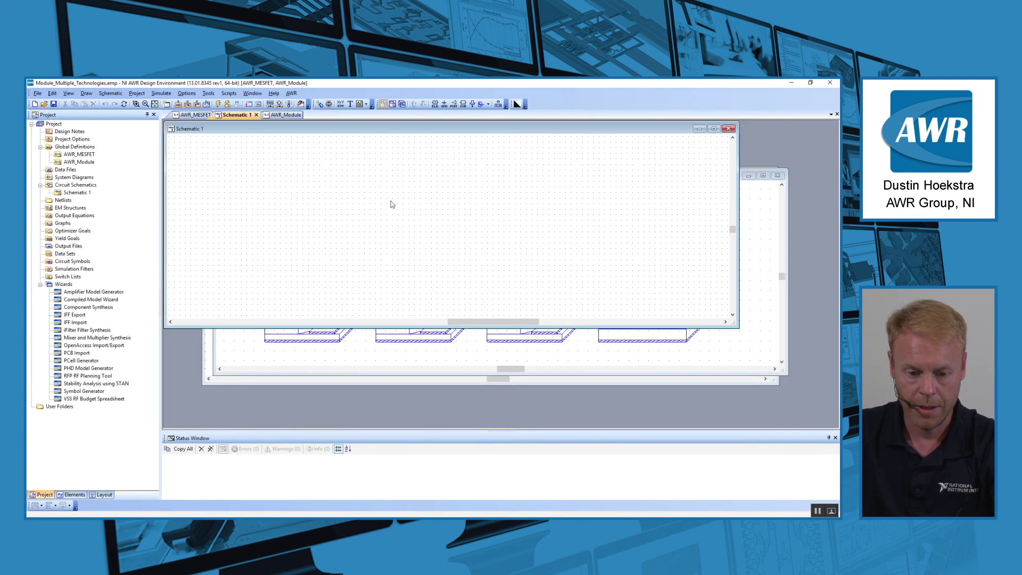
Place STACKUP SUB1 in Schematic 1, verify its EM layer mapping uses AWR_Module's LPF, return to Chrome.
{"action": "key", "text": "ctrl+l"}
{"action": "type", "text": "stack"}
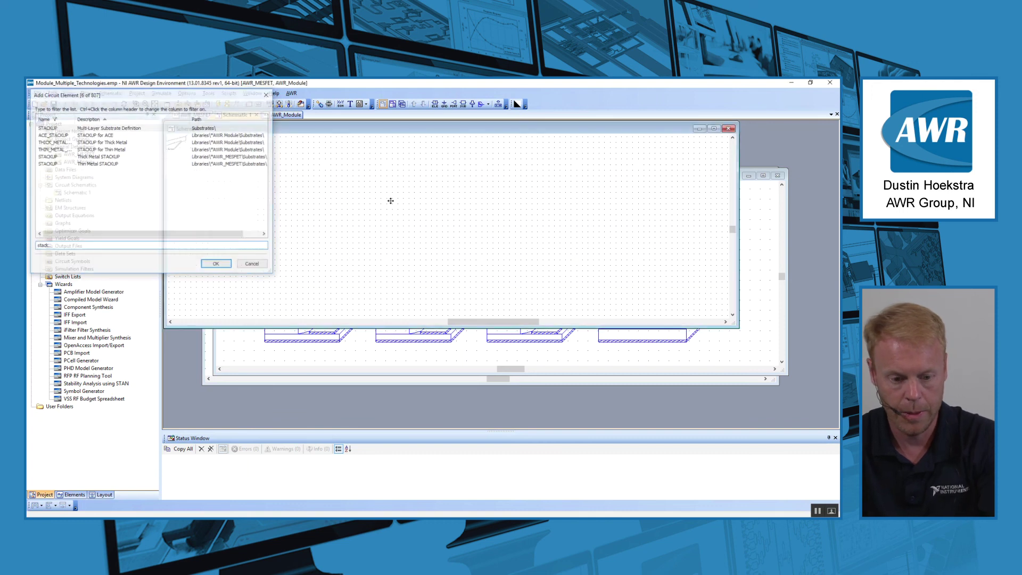
{"action": "key", "text": "Return"}
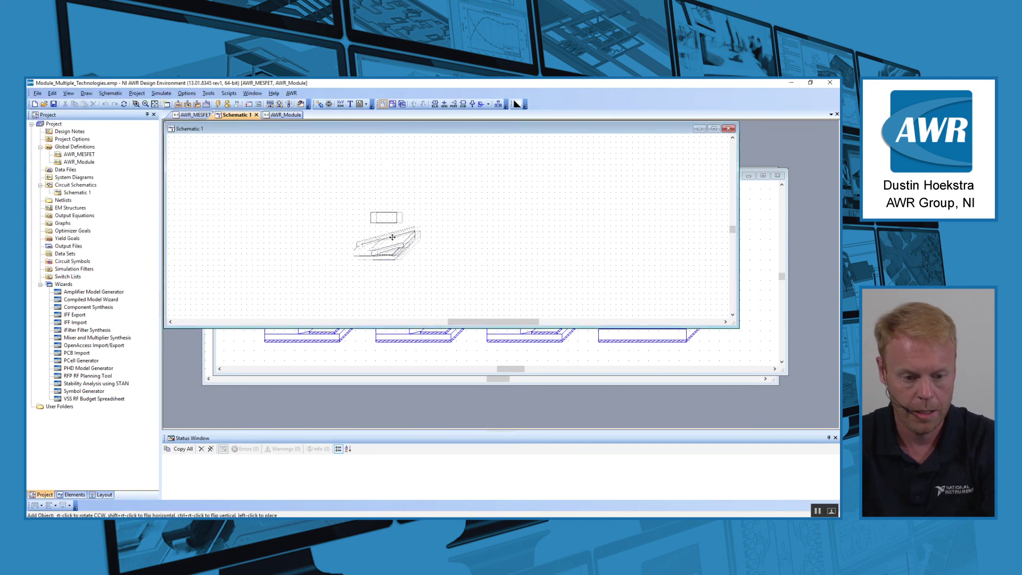
{"action": "left_click", "coordinate": [392, 237]}
{"action": "double_click", "coordinate": [392, 237]}
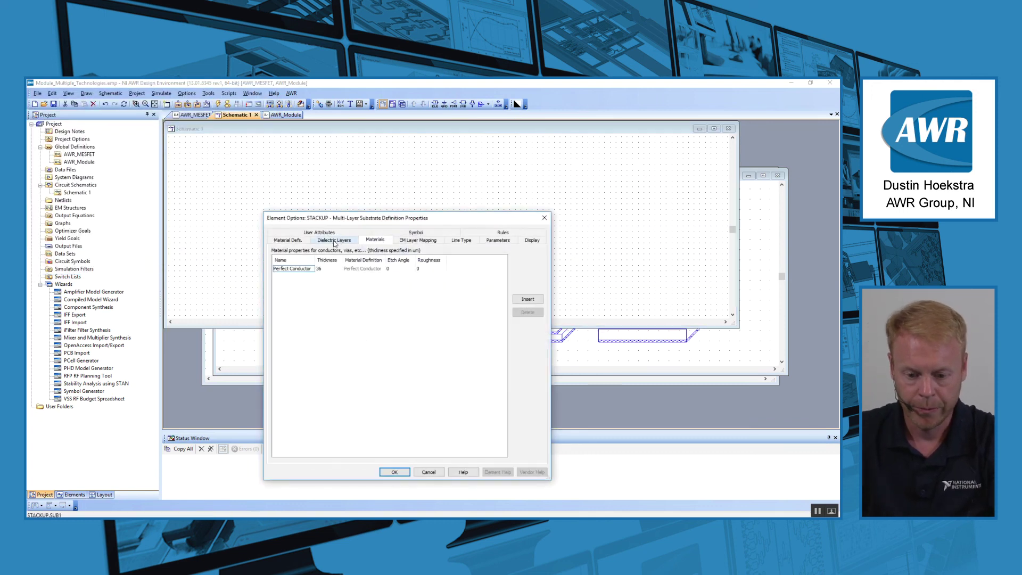
{"action": "left_click", "coordinate": [416, 241]}
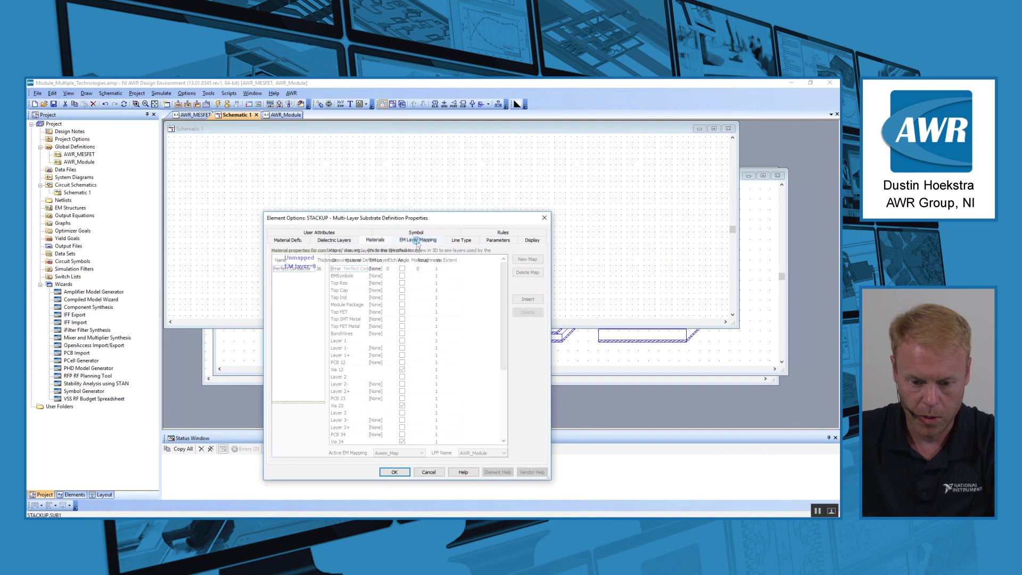
{"action": "left_click", "coordinate": [489, 458]}
{"action": "left_click", "coordinate": [489, 459]}
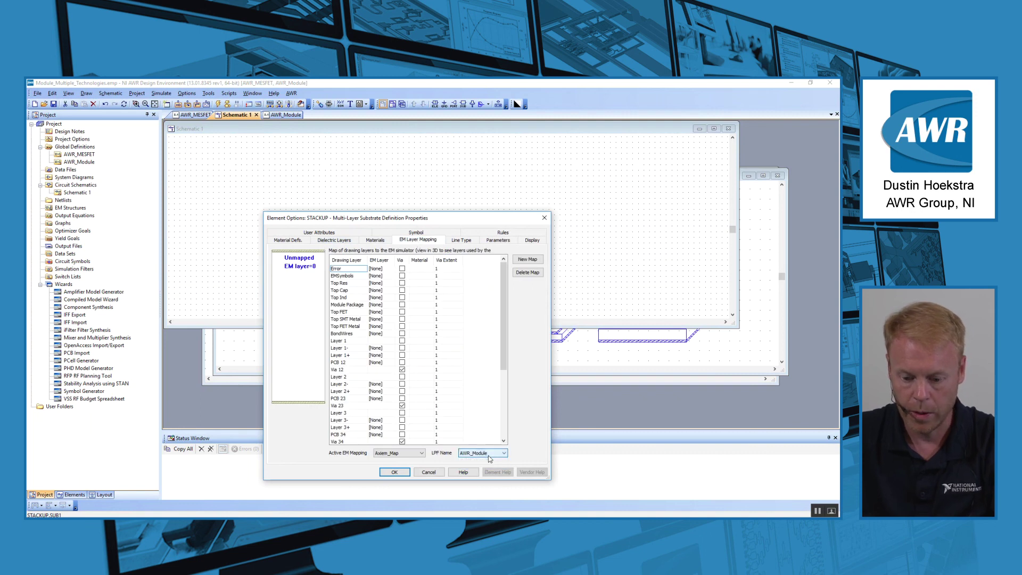
{"action": "left_click", "coordinate": [432, 472]}
{"action": "left_click", "coordinate": [525, 279]}
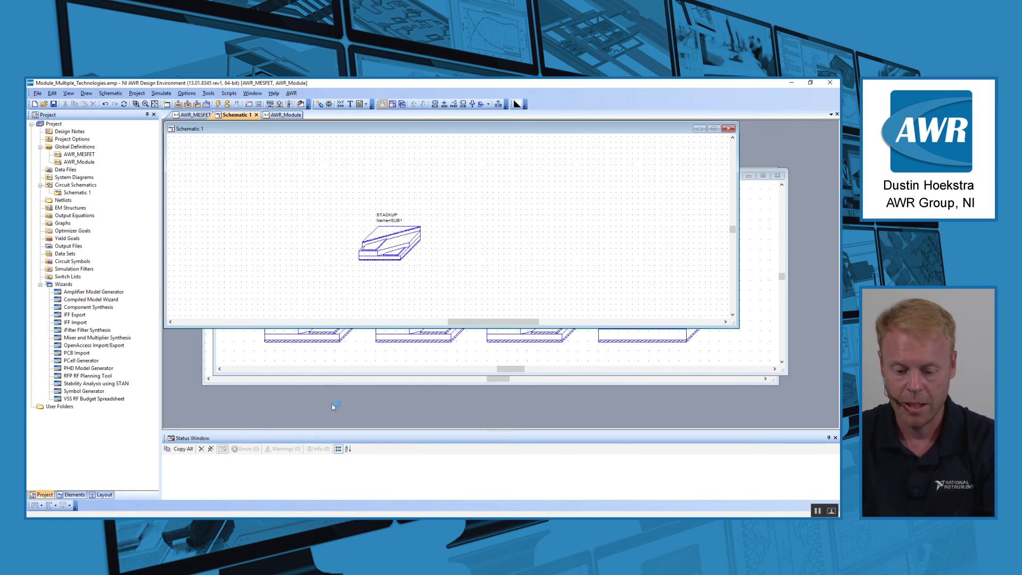
{"action": "key", "text": "alt+Tab"}
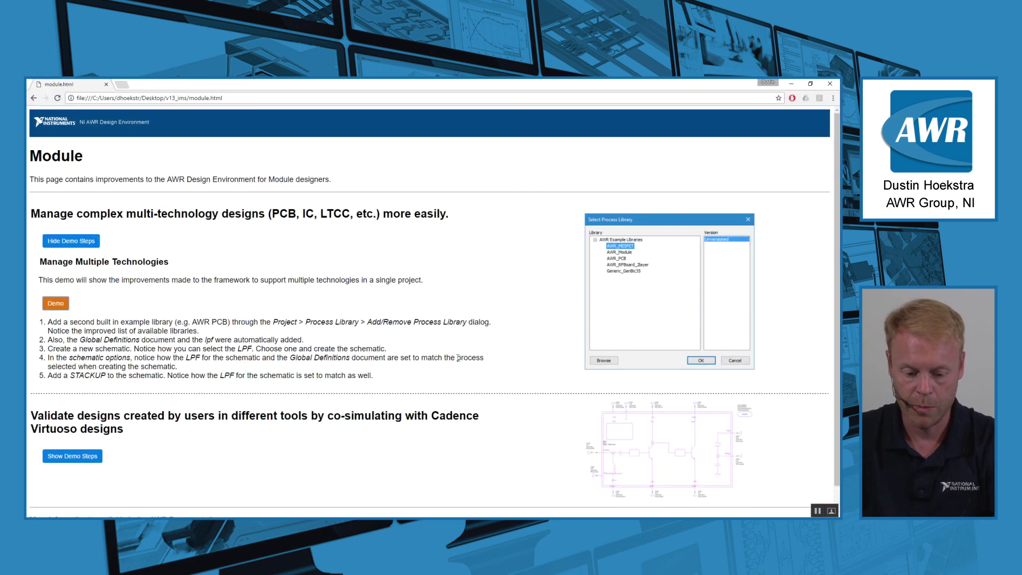